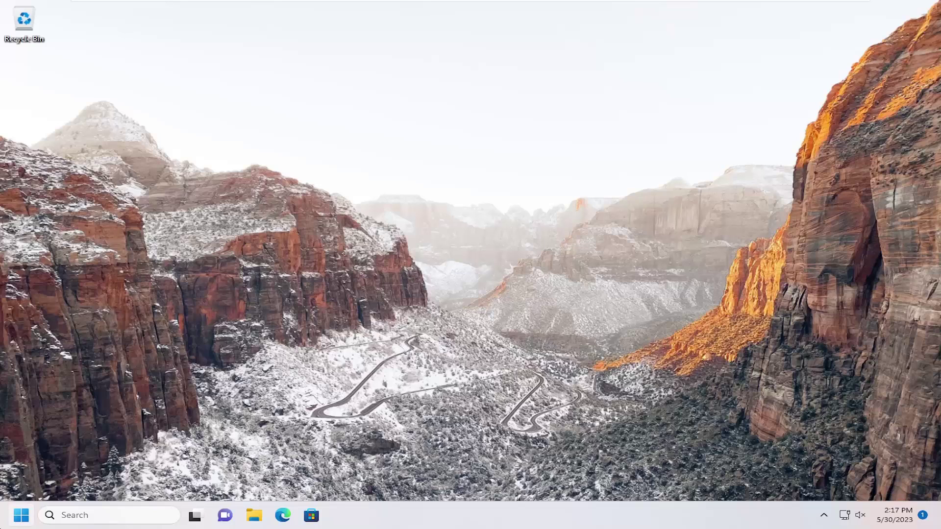
Restart the computer from the Windows desktop.
left_click(21, 515)
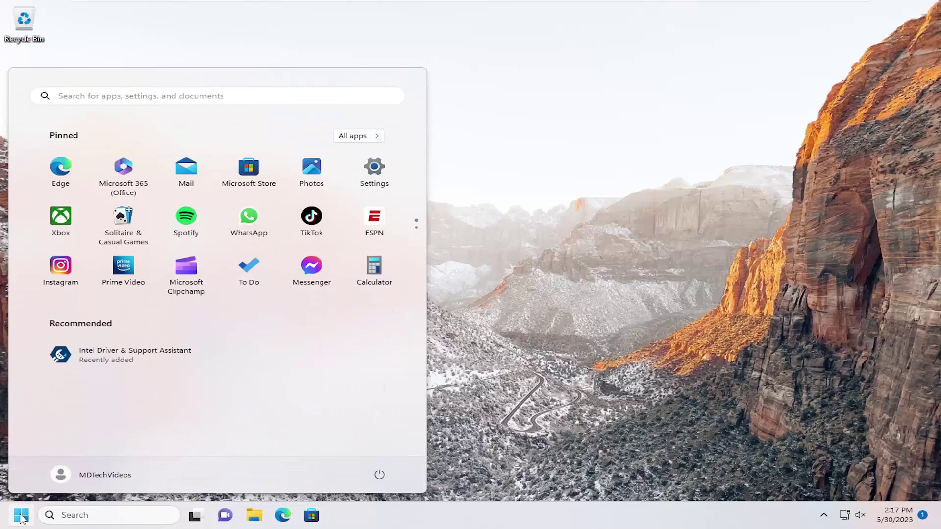
left_click(380, 475)
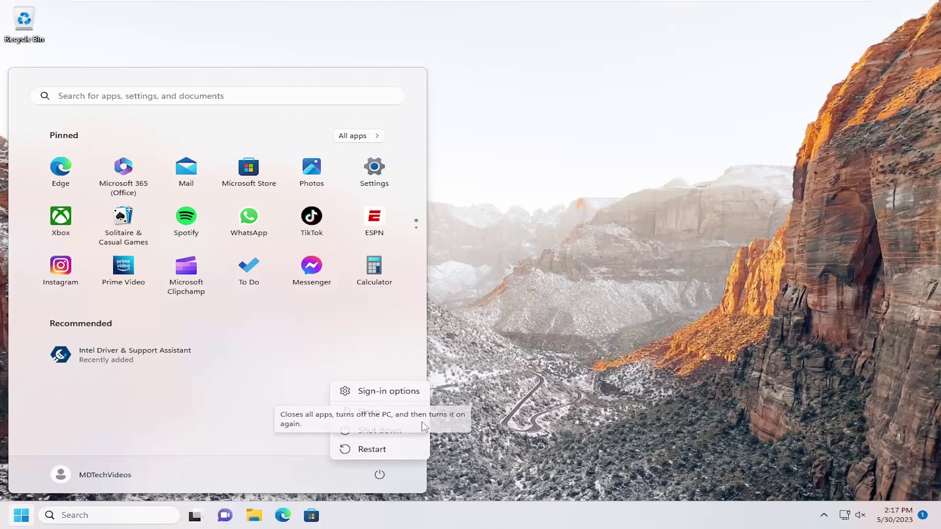
left_click(372, 450)
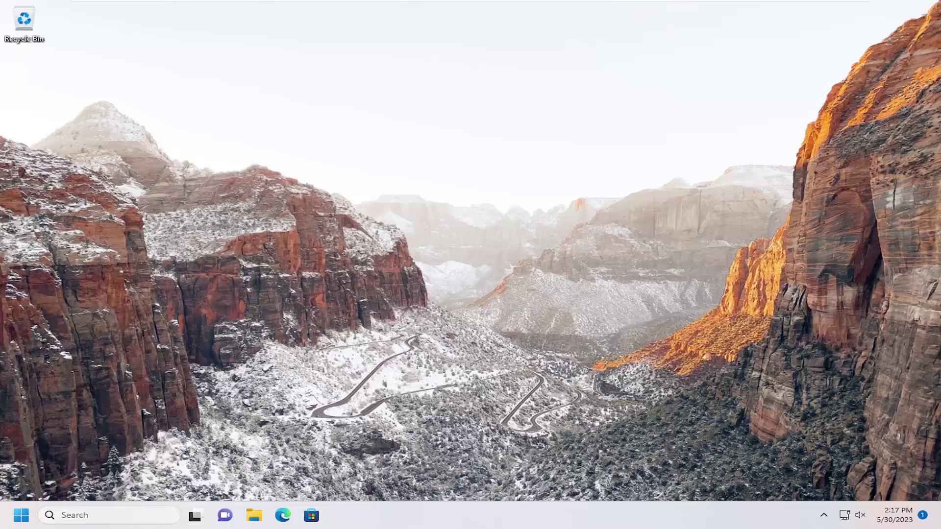
Search Windows for "cmd" and run Command Prompt as administrator, allowing it to make changes to the device.
left_click(112, 515)
type("cmd")
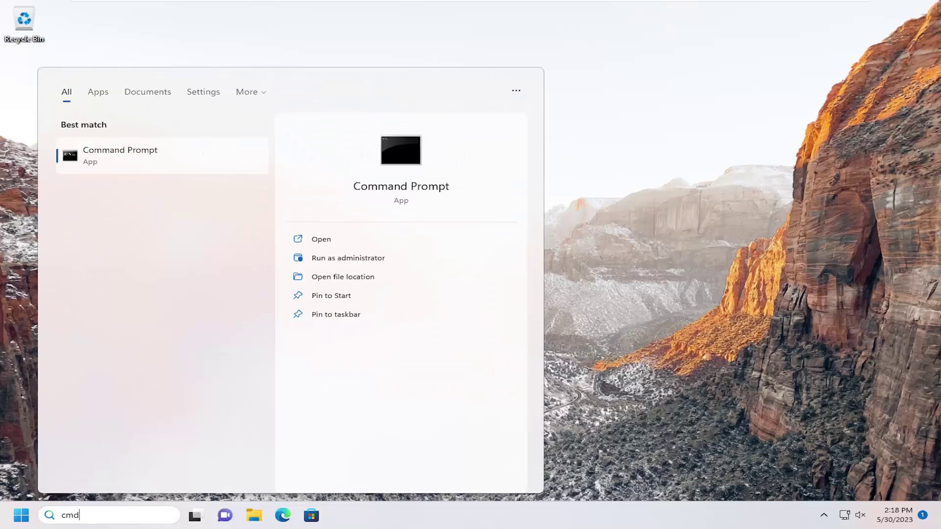
right_click(118, 156)
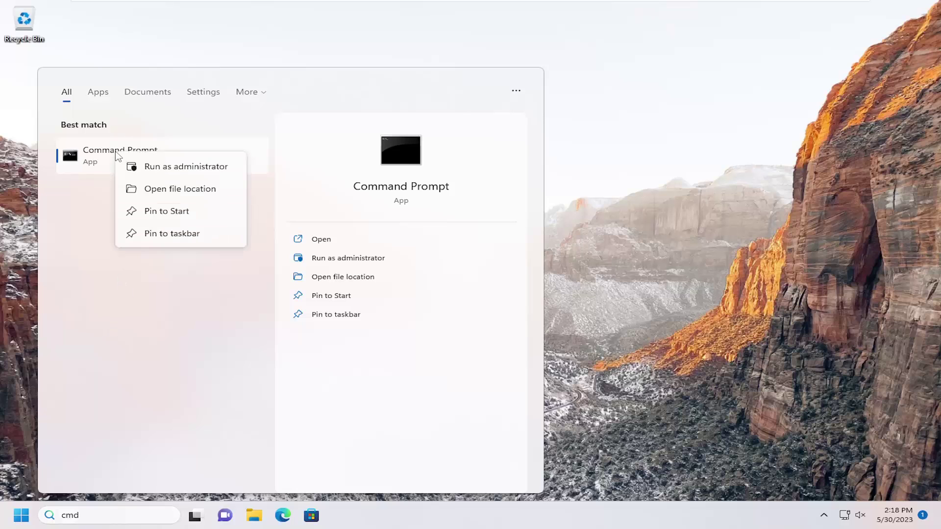
left_click(163, 167)
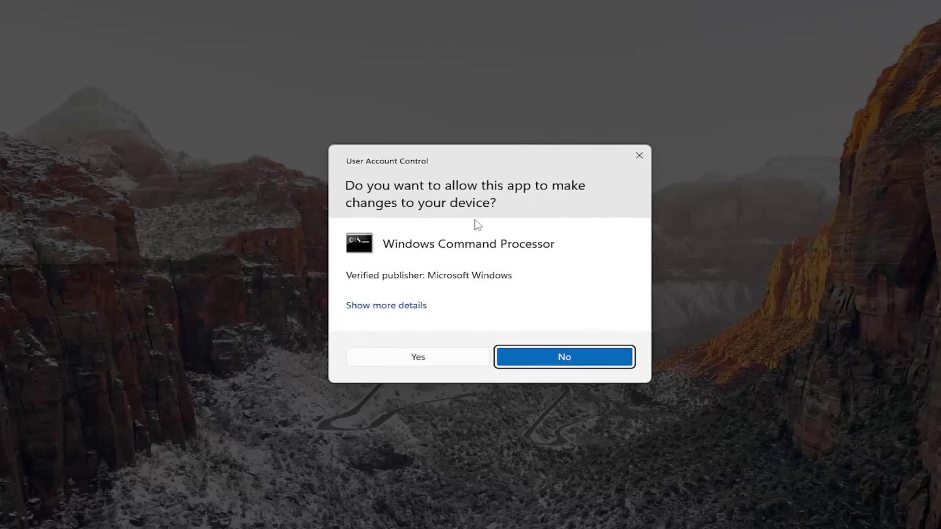
left_click(452, 371)
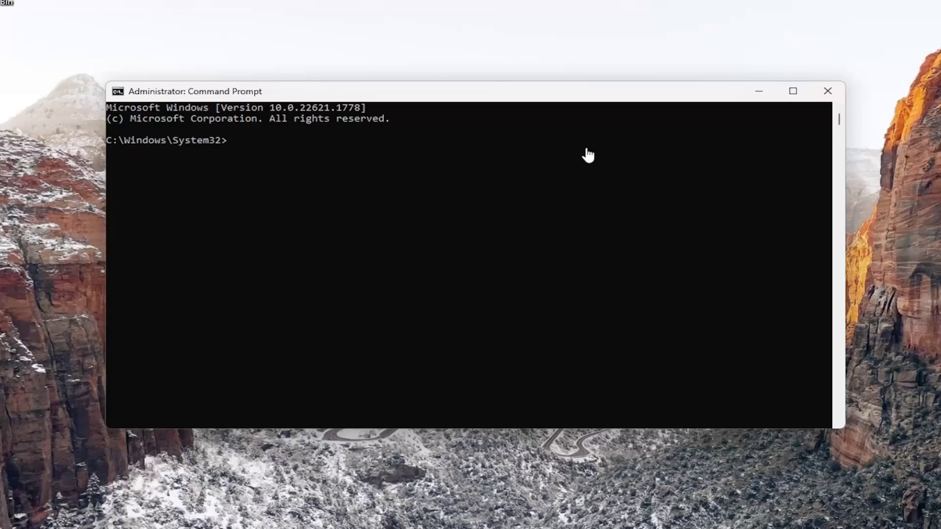
Paste and run the command "Dism.exe /online /Cleanup-Image /RestoreHealth" in the administrator Command Prompt.
right_click(488, 98)
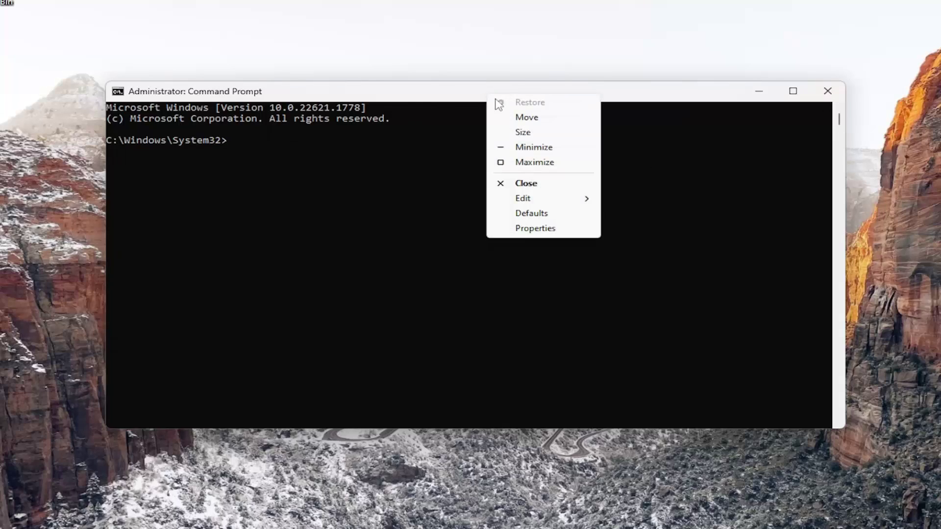
mouse_move(534, 202)
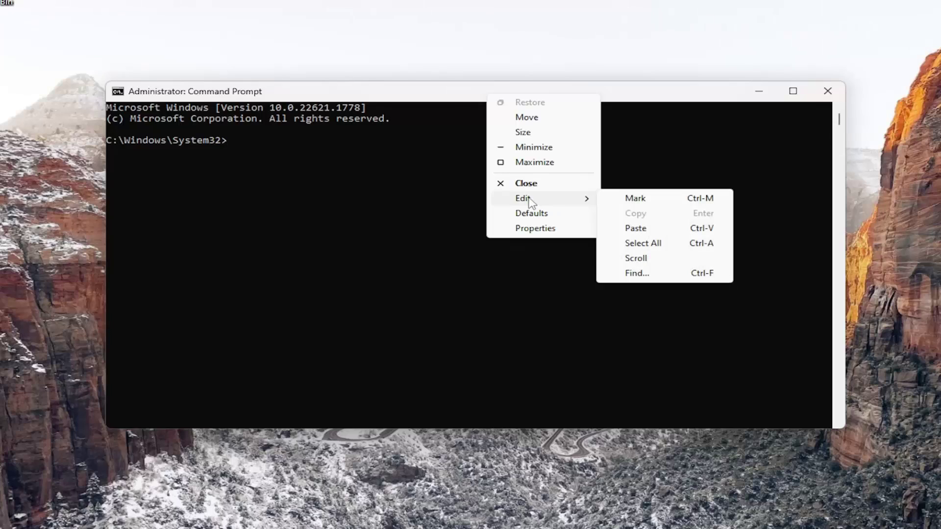
left_click(636, 228)
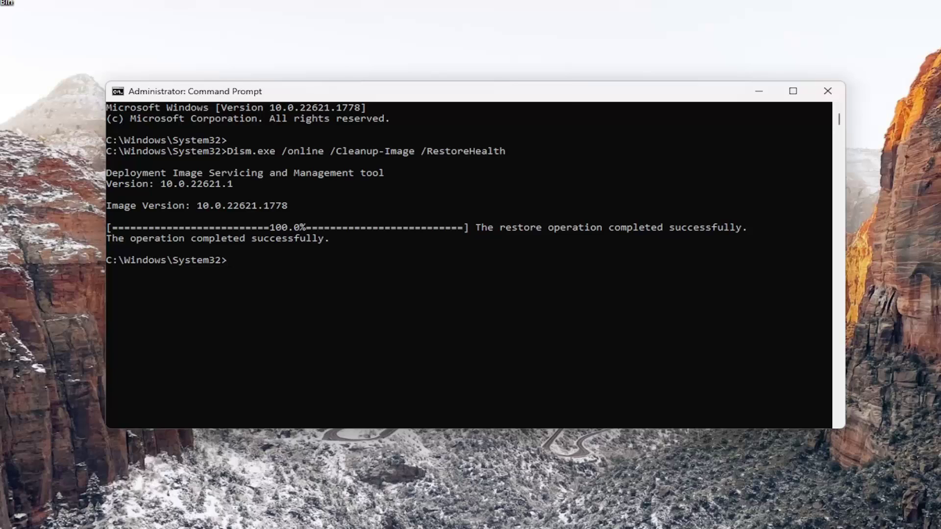
Paste and run the command "sfc /scannow", and close the Command Prompt window once the scan is complete.
right_click(536, 98)
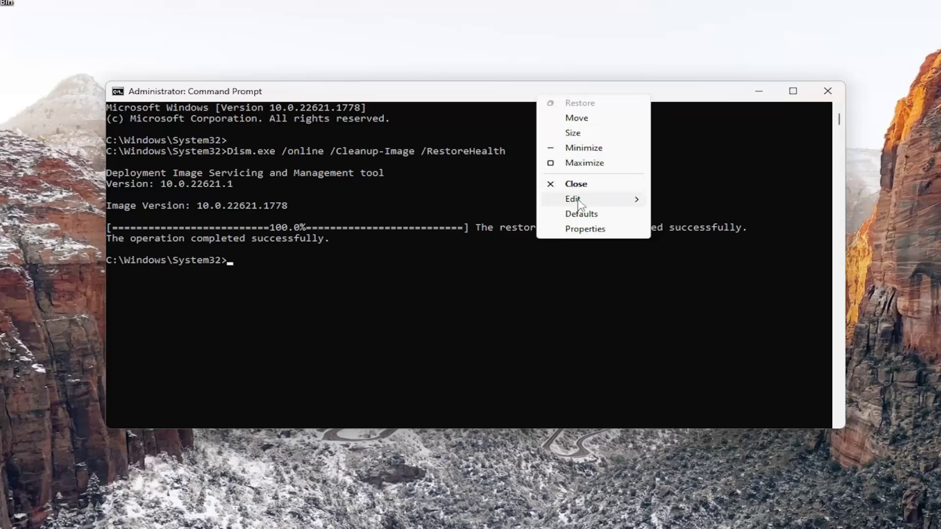
mouse_move(574, 197)
left_click(691, 230)
key("Return")
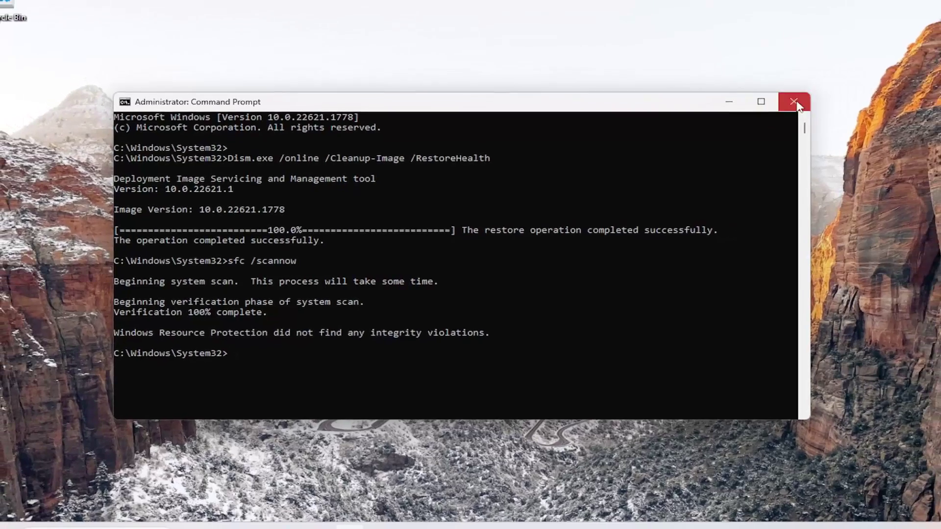
left_click(821, 95)
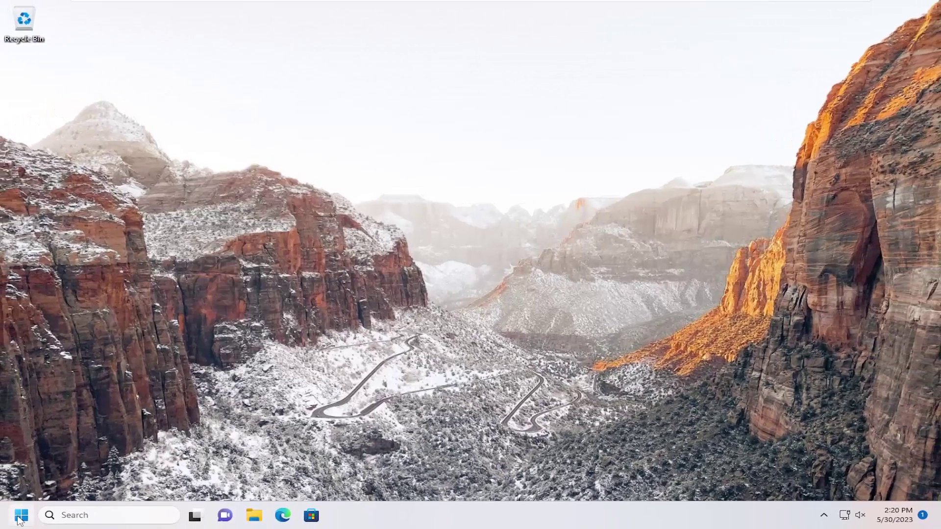
Restart the computer to complete the system file repairs.
right_click(19, 517)
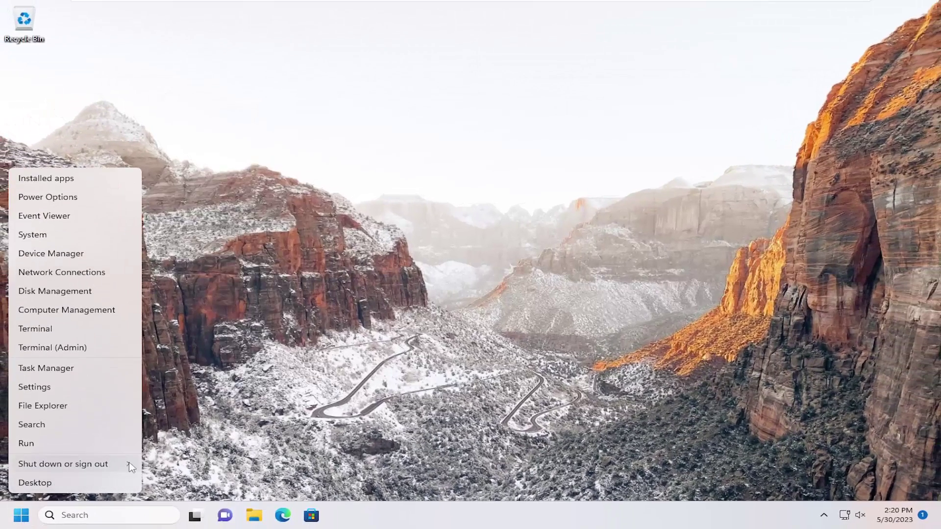
mouse_move(129, 464)
left_click(162, 461)
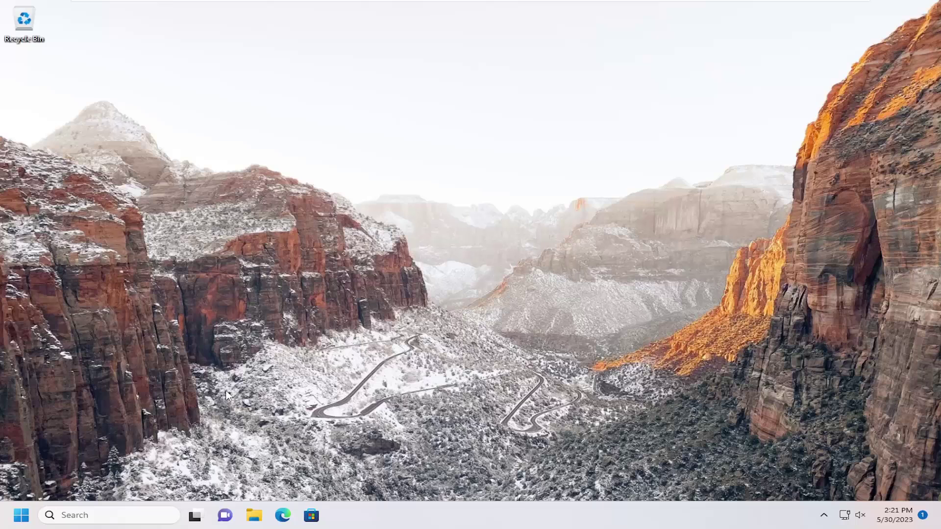
Search Windows for "restore", open Create a restore point, and start System Restore up to its list of restore points.
left_click(94, 517)
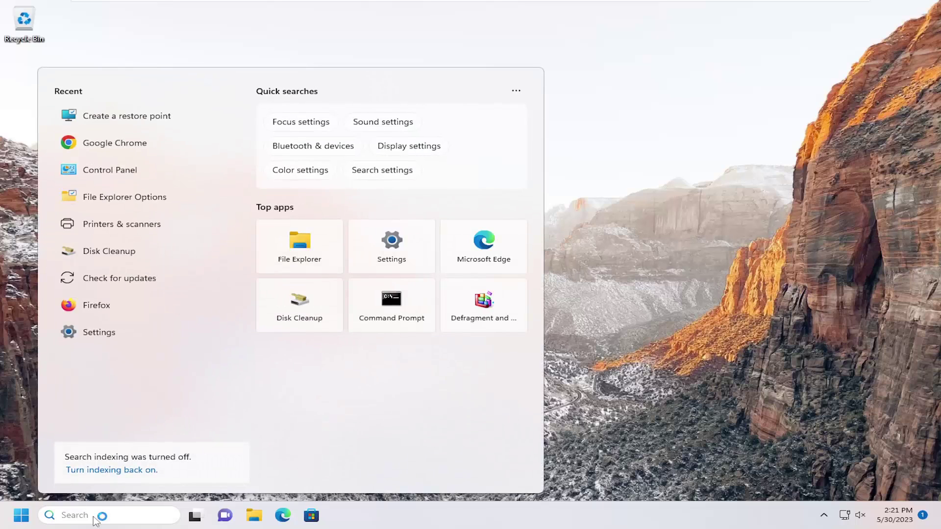
type("restore")
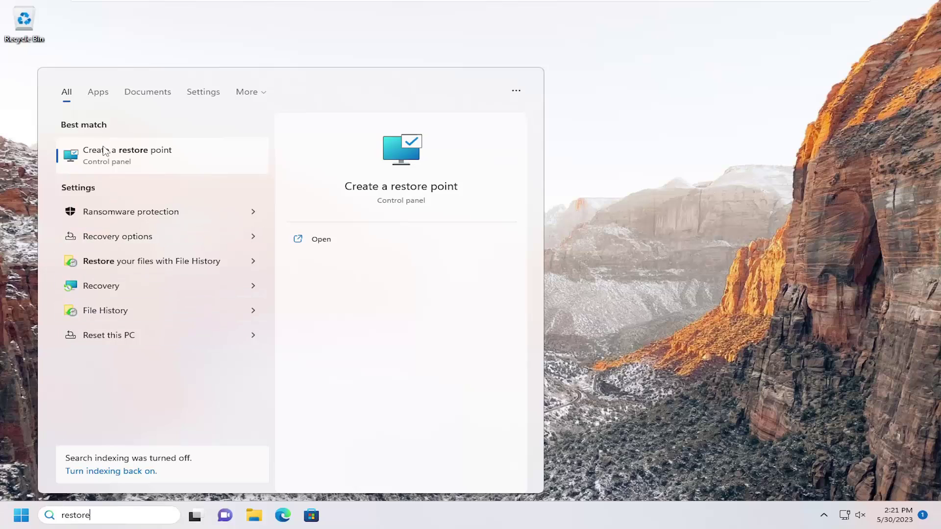
left_click(141, 156)
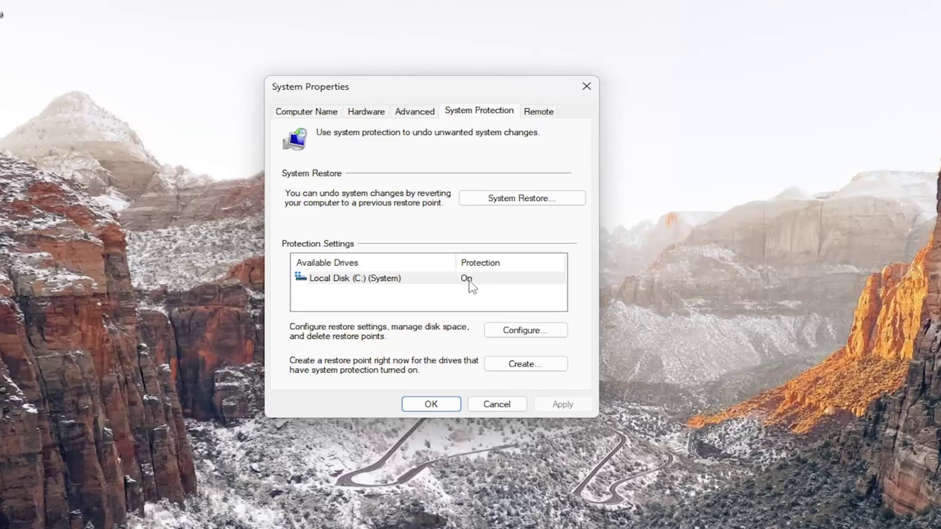
left_click(513, 200)
left_click_drag(499, 143, 431, 104)
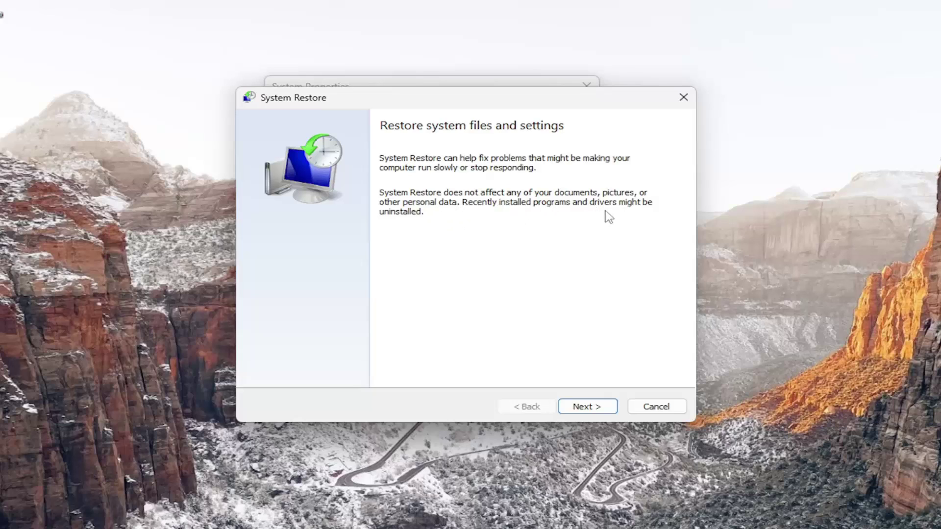
left_click(587, 407)
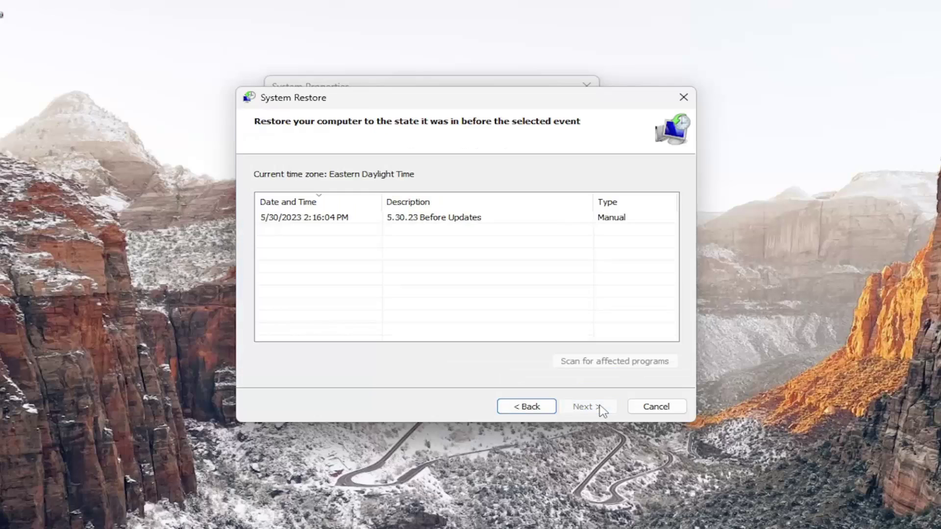
Restore the computer to the "5.30.23 Before Updates" restore point and close the System Restore completion message.
left_click(287, 218)
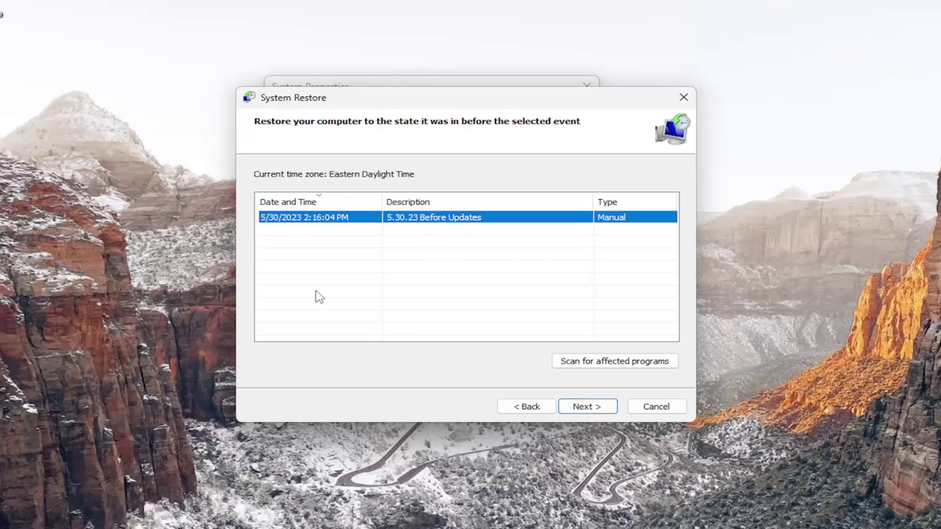
left_click(594, 407)
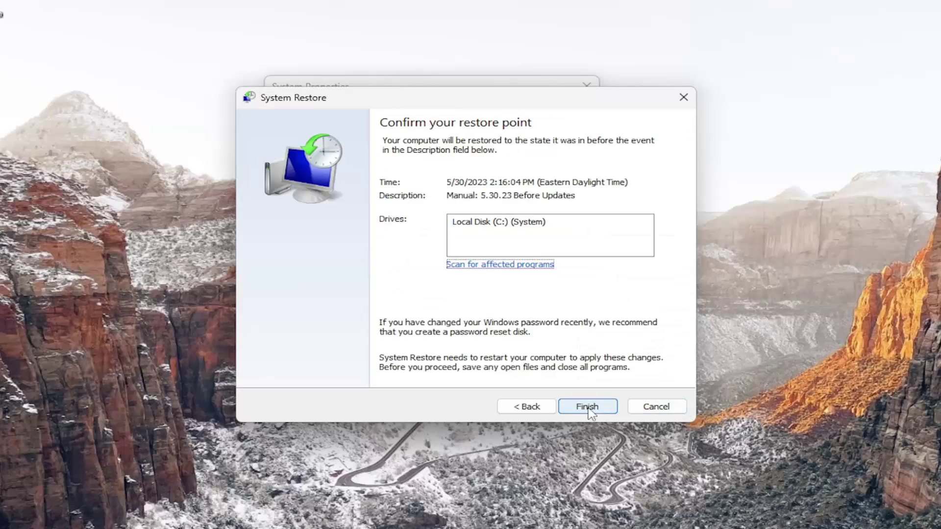
left_click(589, 410)
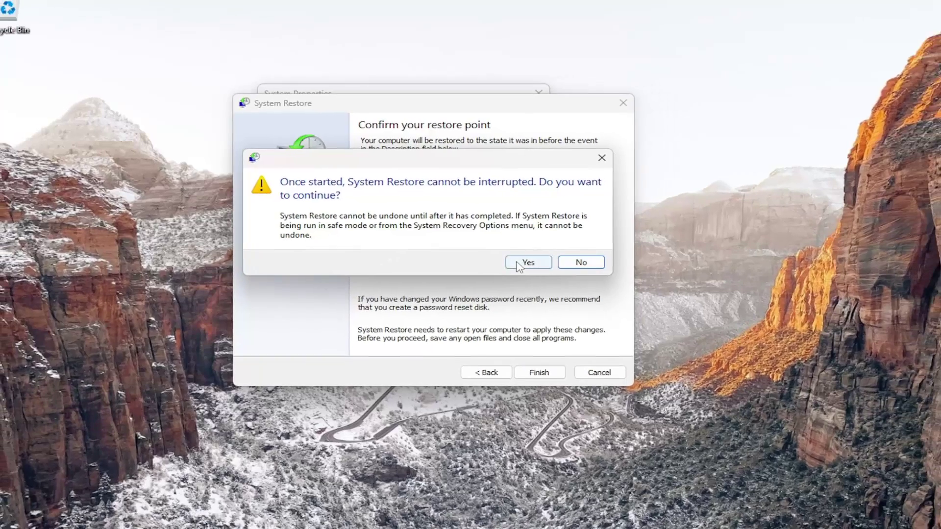
left_click(519, 264)
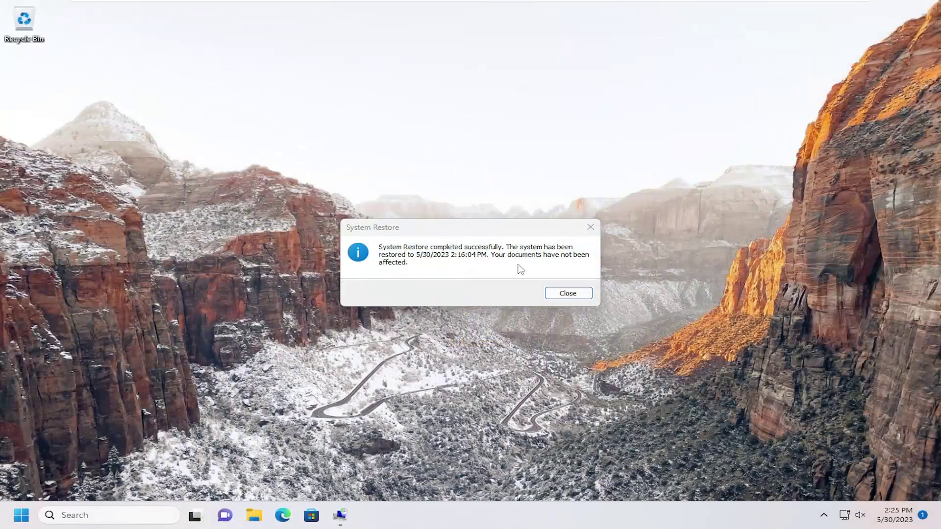
left_click(562, 293)
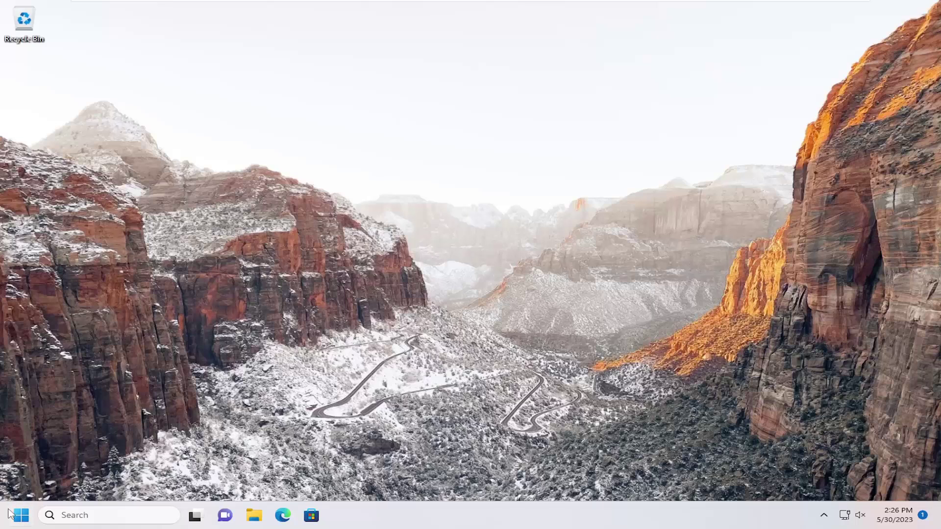
Restart the computer into the Windows recovery environment.
left_click(21, 518)
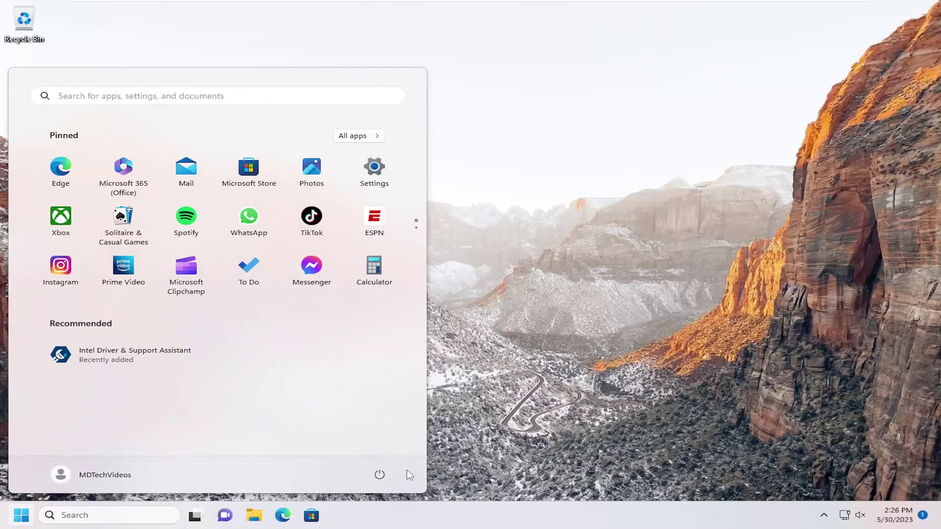
left_click(379, 475)
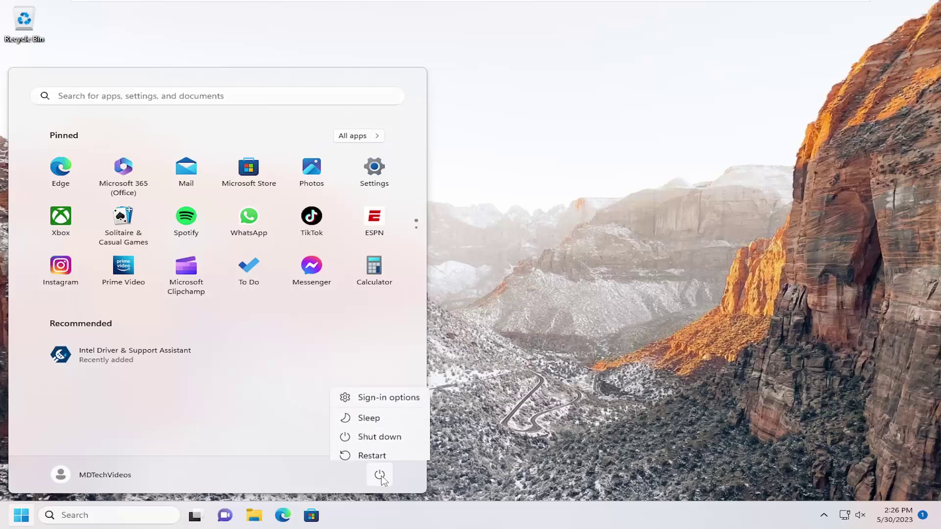
left_click(369, 449)
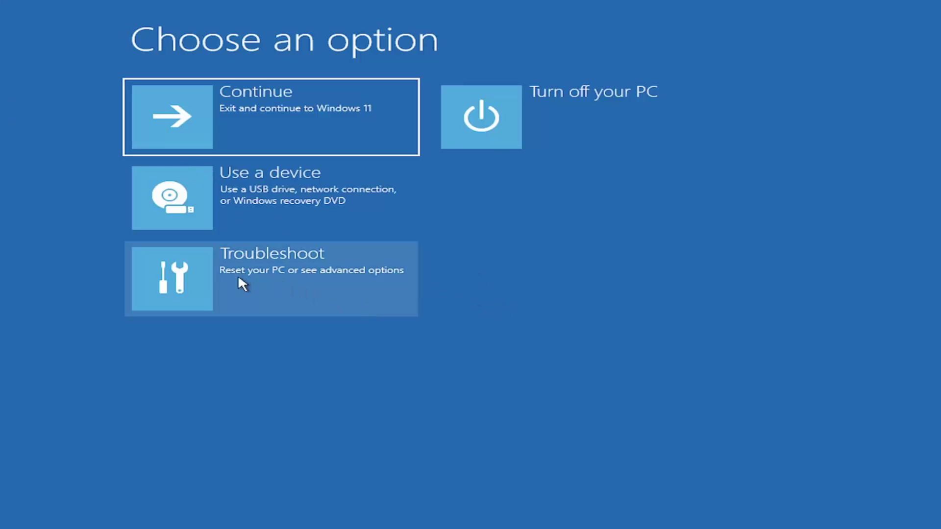
Open Command Prompt from the advanced troubleshooting options of the recovery environment.
left_click(293, 275)
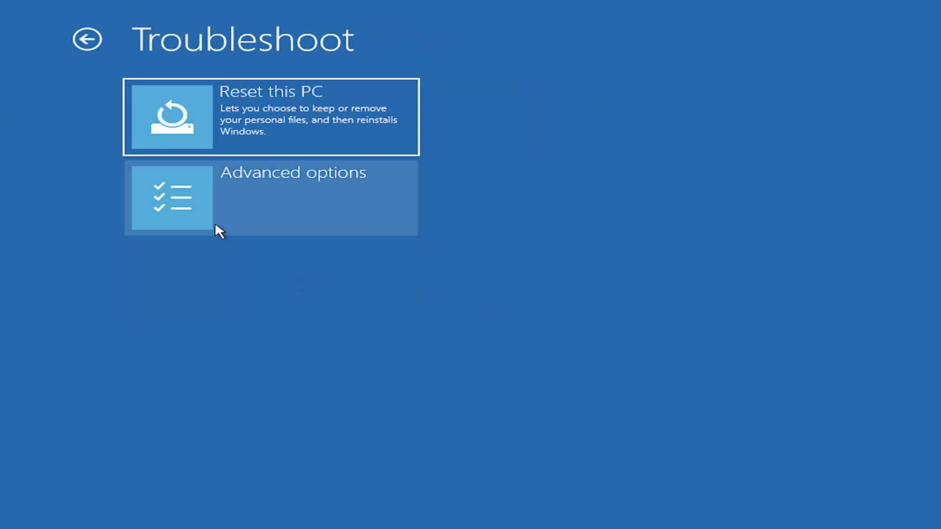
left_click(267, 210)
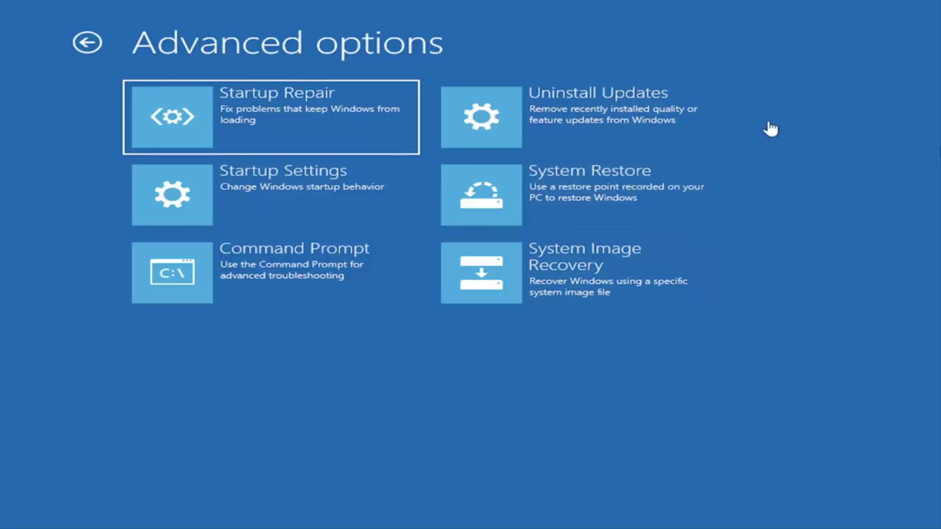
left_click(228, 276)
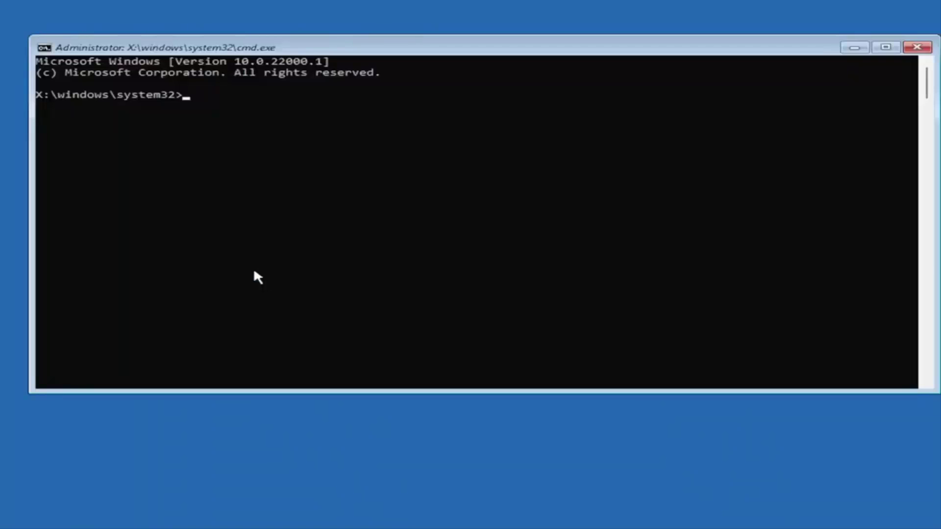
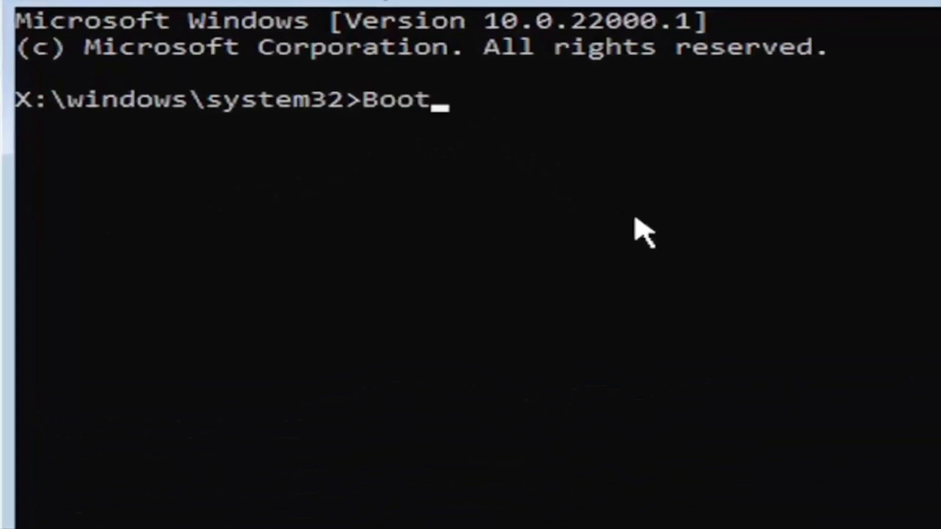
Repair the master boot record by running "Bootrec /fixmbr".
type("rec")
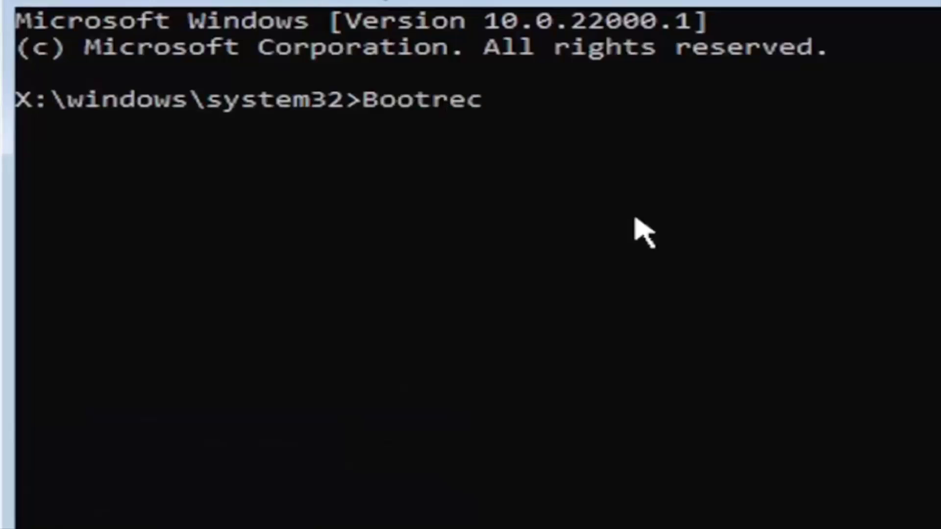
type(" /fix")
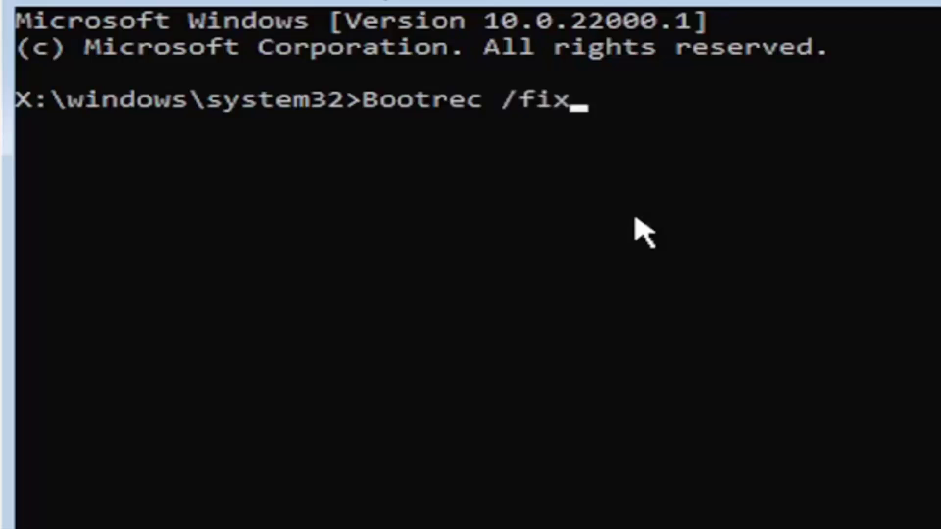
type("mbr")
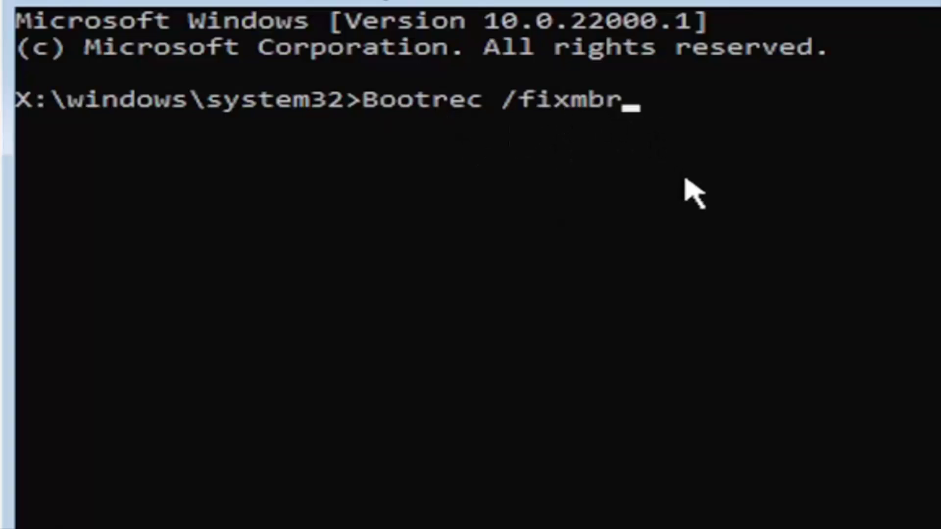
key("Return")
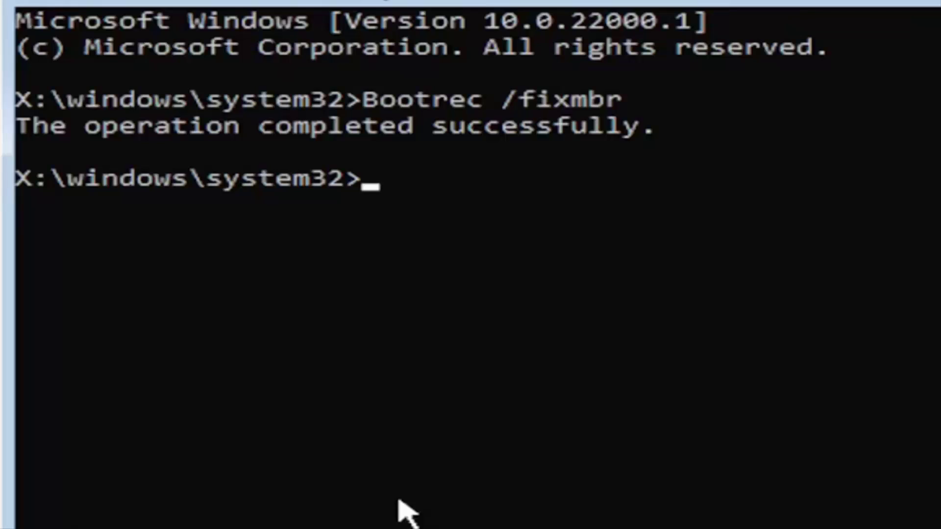
Back up the boot configuration data to c:\bcdbackup by running "bcdedit /export c:\bcdbackup".
type("bcded")
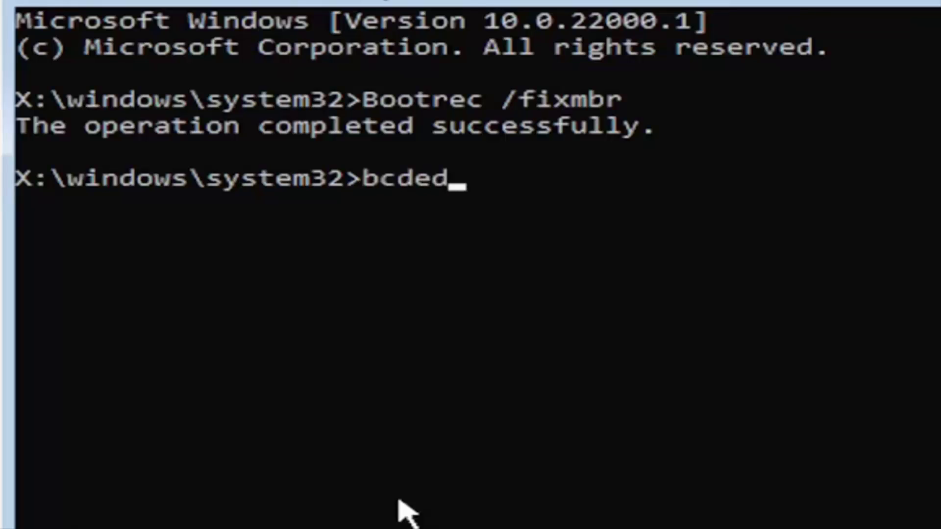
type("it ")
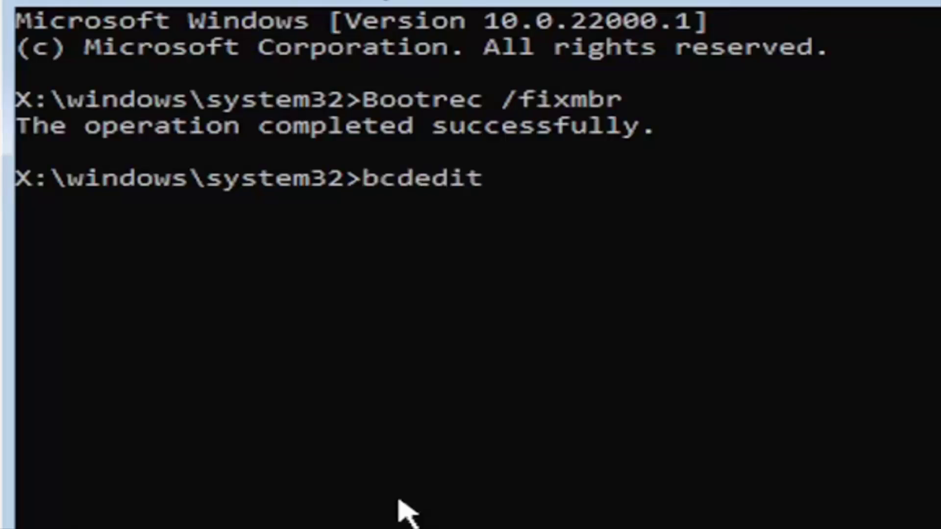
type("/exp")
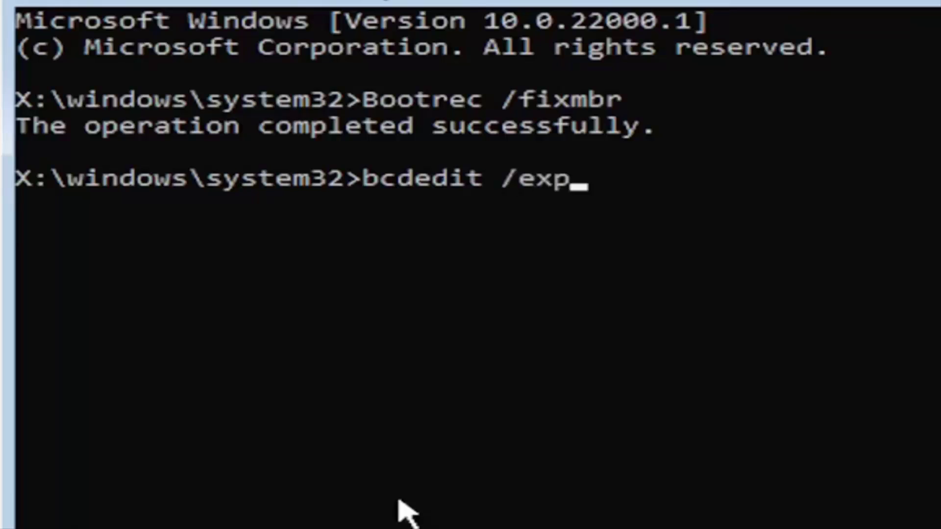
type("ort")
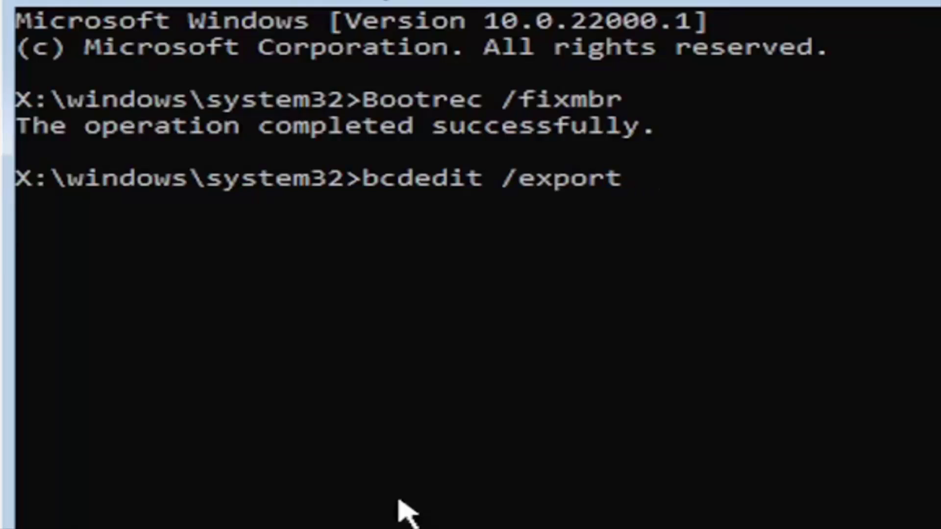
type("c")
type(":\\bcdbackup")
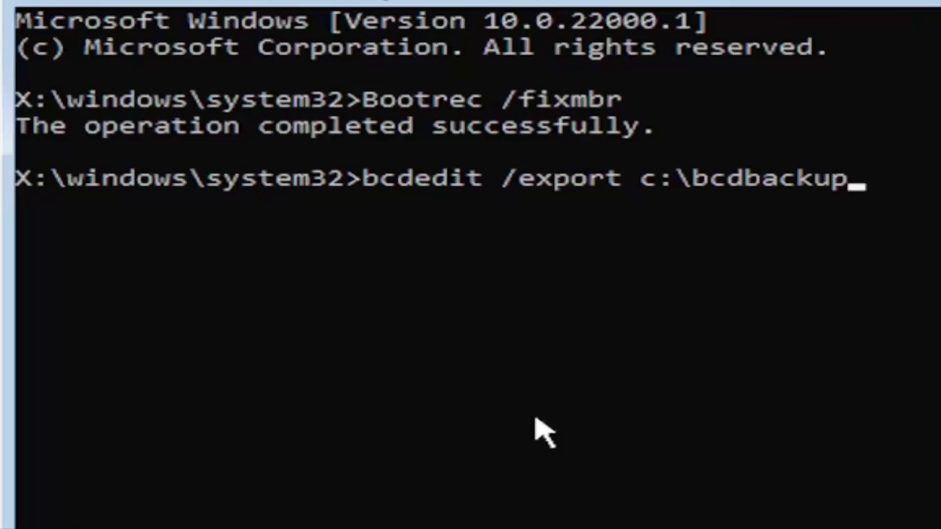
key("Return")
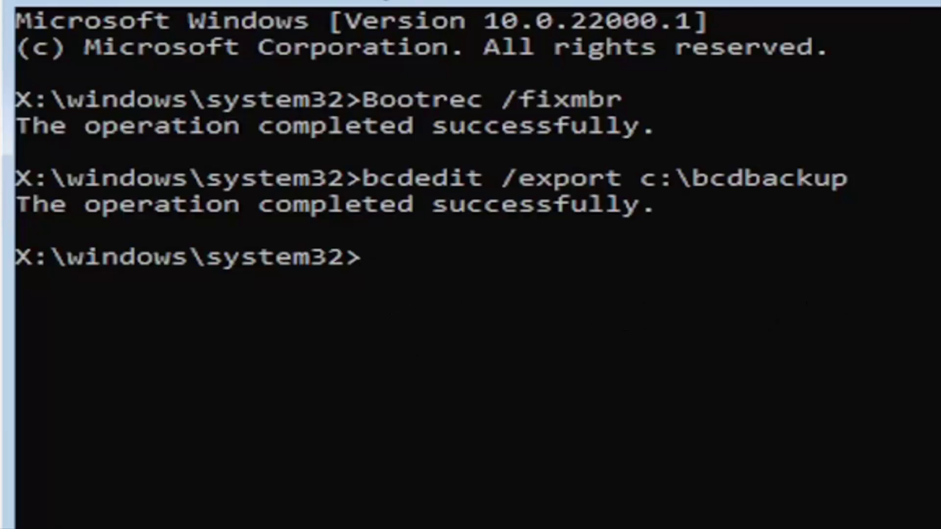
Clear the hidden, read-only and system attributes of the boot configuration file by running "attrib c:\boot\bcd -h -r -s".
type("att")
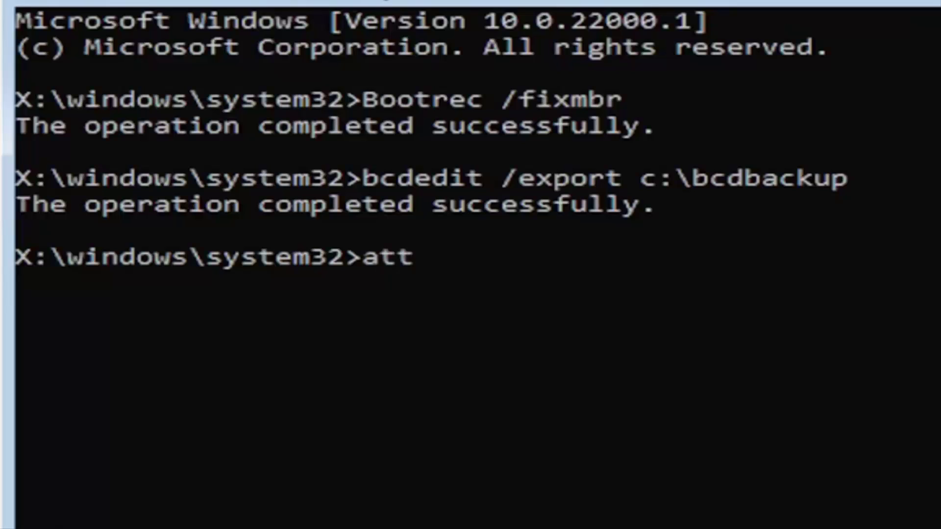
type("rib")
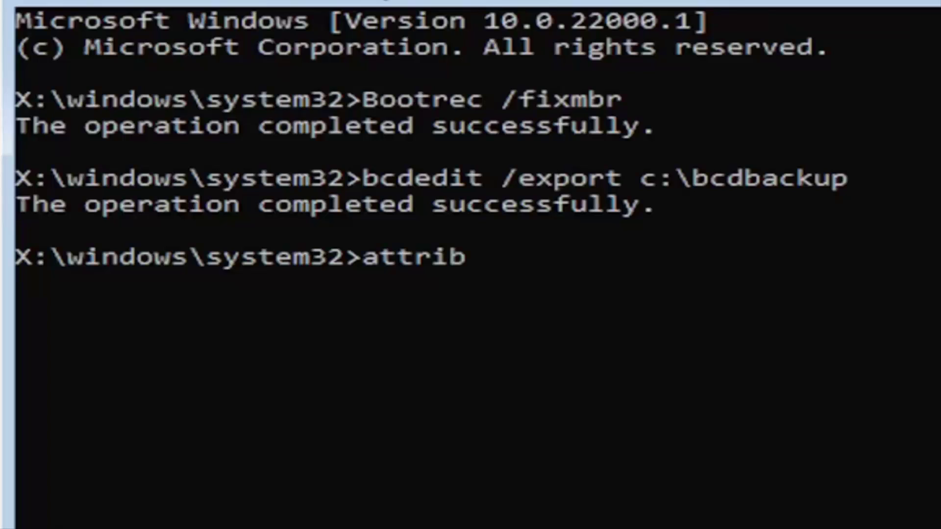
type(" c:")
type("\\boot")
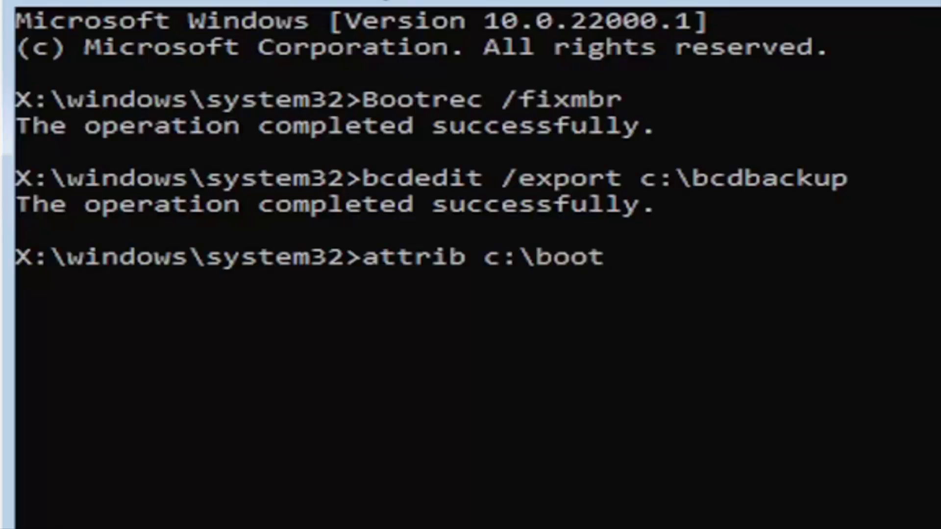
type("\\bcd")
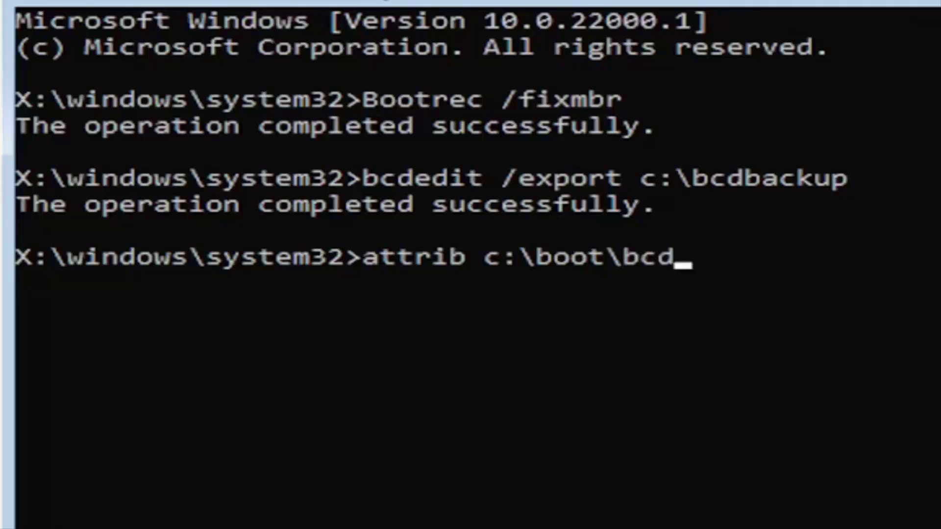
type(" -h")
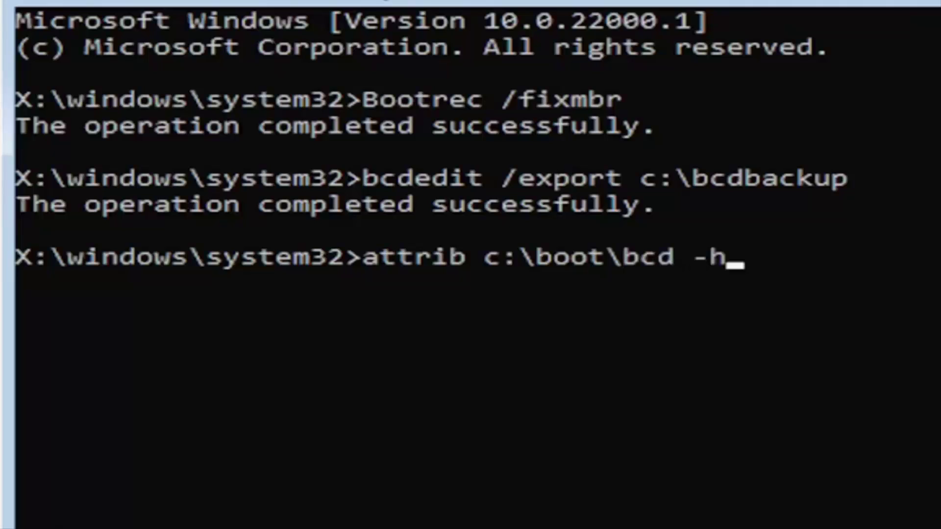
type(" -r")
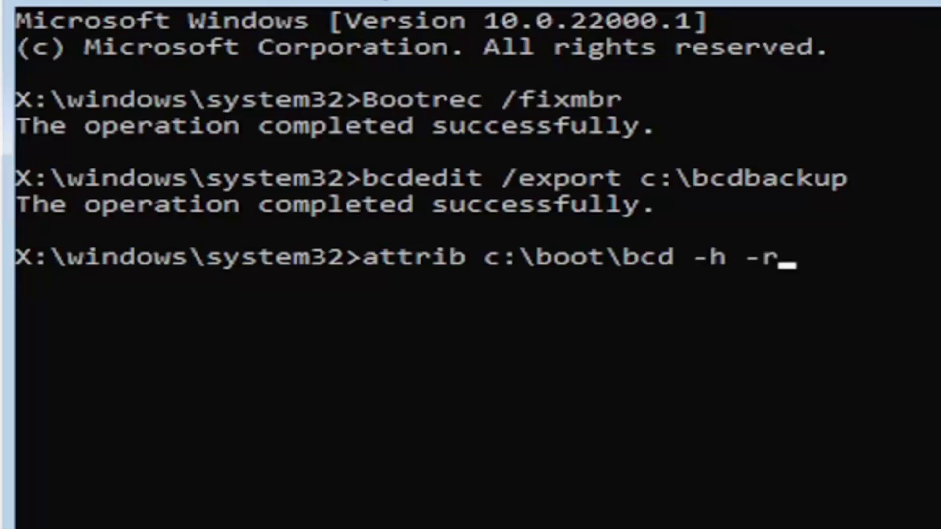
type(" -s")
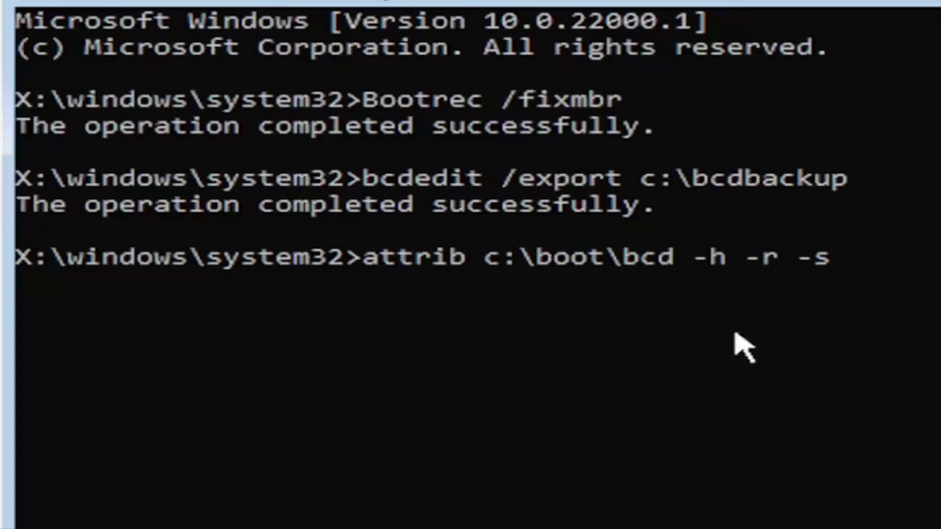
key("Return")
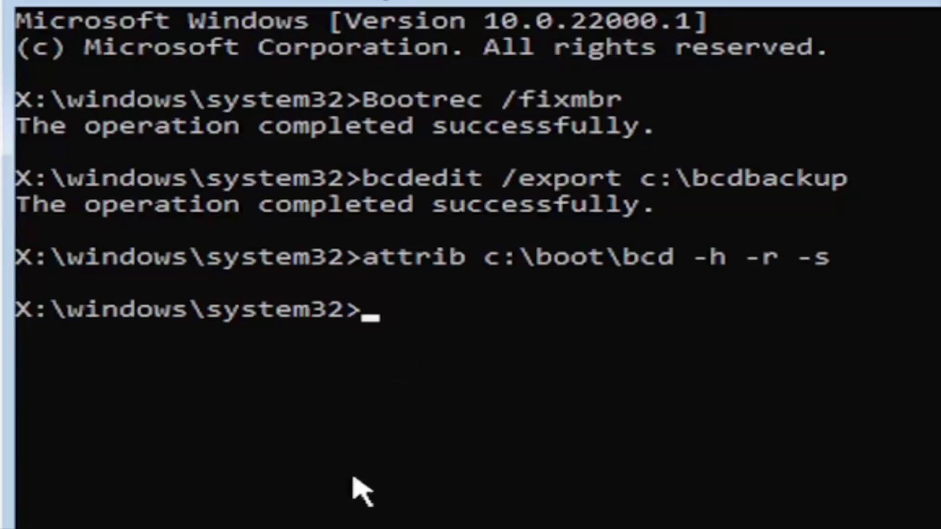
Rename the boot configuration file to bcd.old by running "ren c:\boot\bcd bcd.old".
type("ren c")
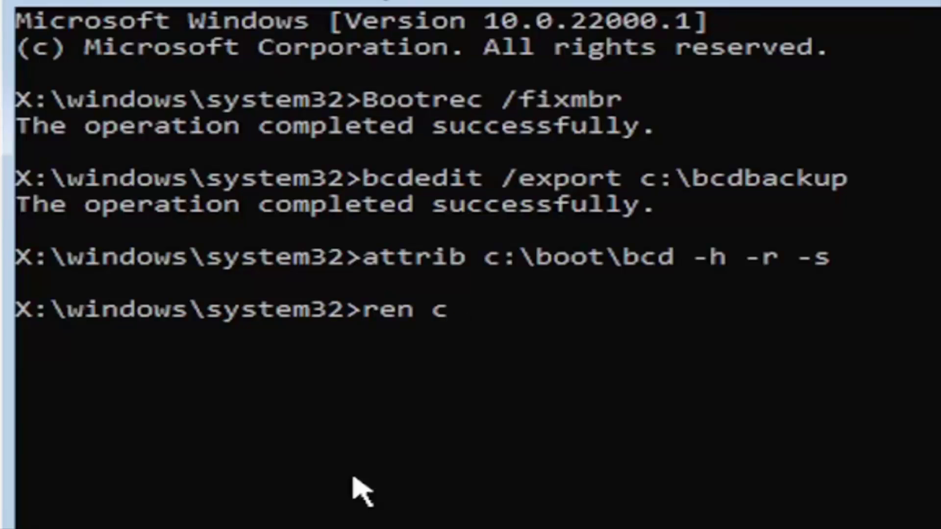
type(":")
type("\\boot")
type(":\boot")
type("\b")
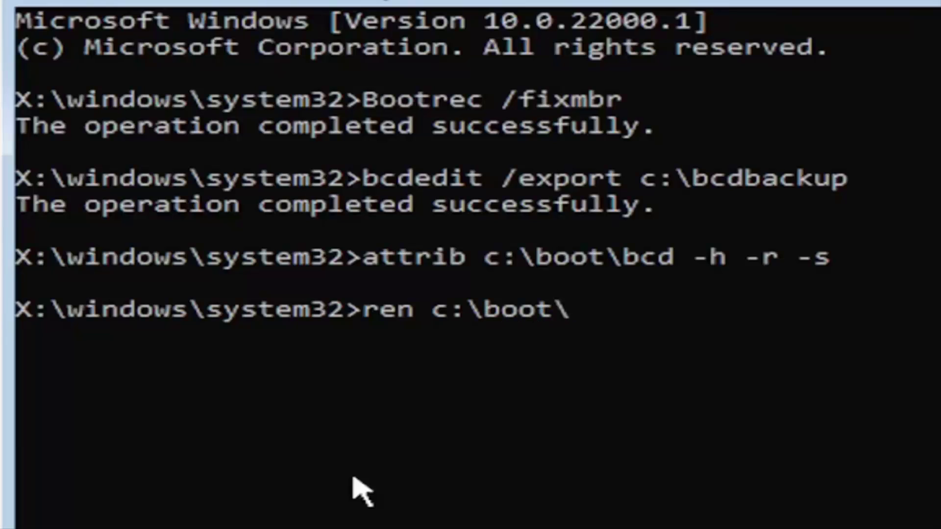
type("cd")
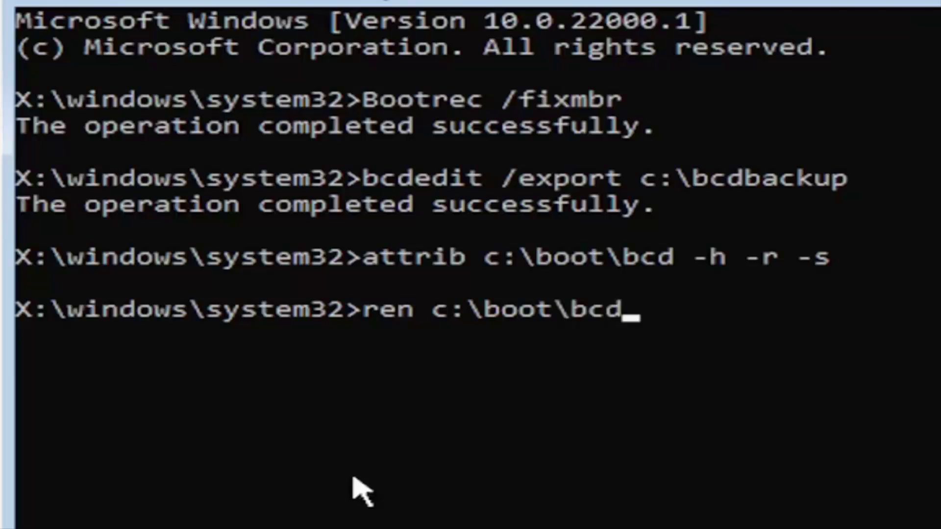
type(" bcd")
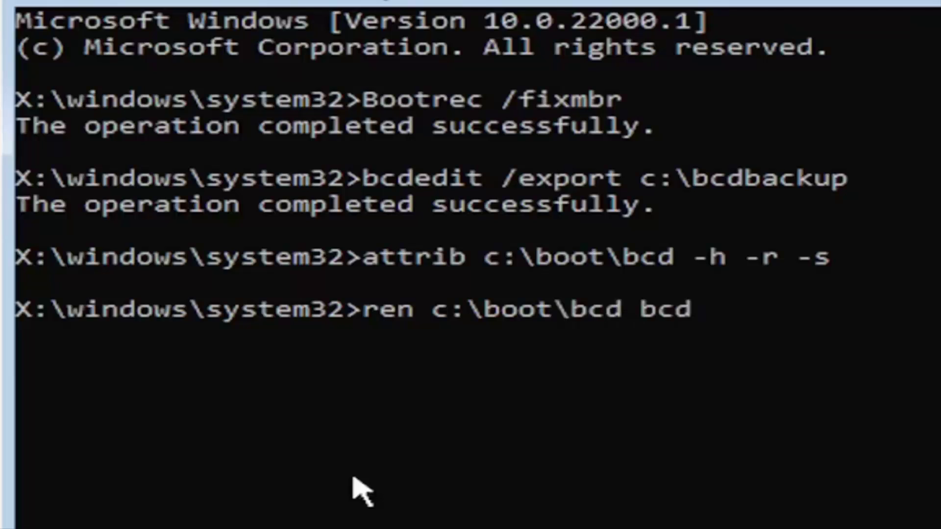
type(".old")
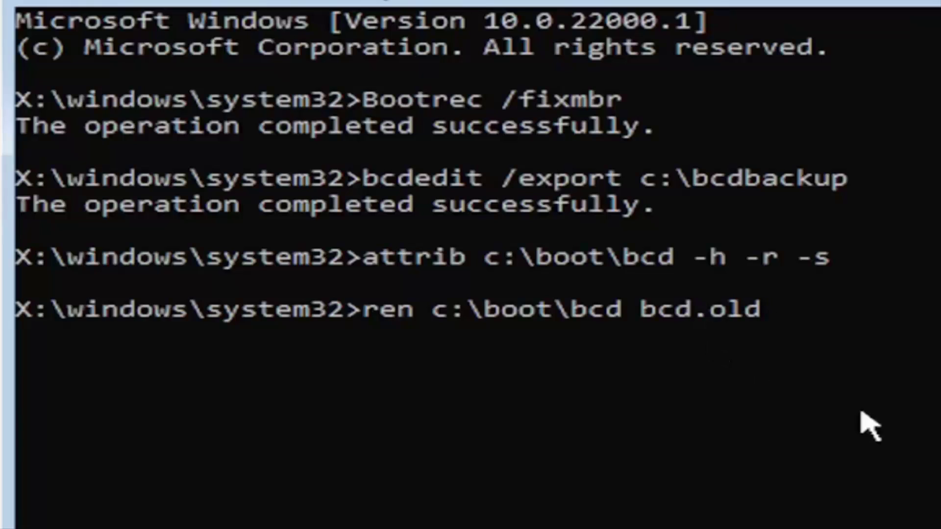
key("Return")
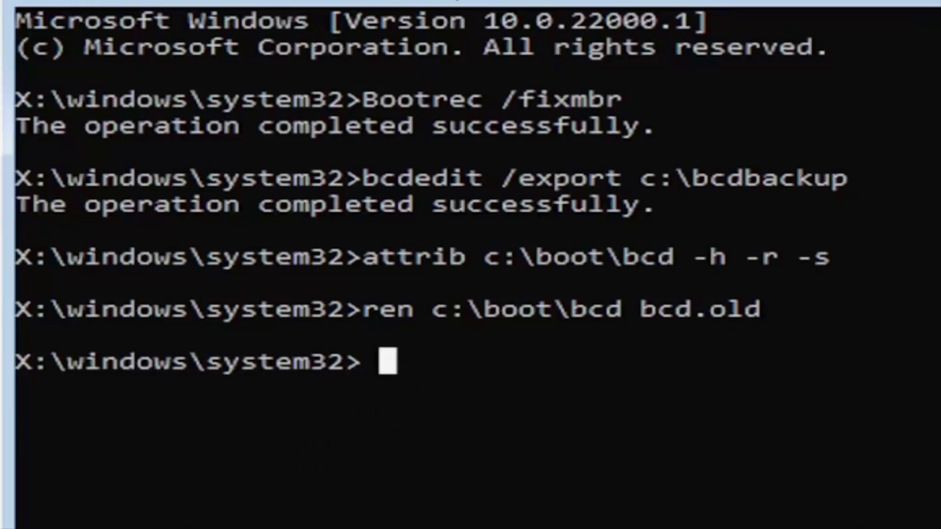
Scan for Windows installations and start rebuilding the boot configuration data by running "bootrec /rebuildbcd".
type("bo")
type("otrec")
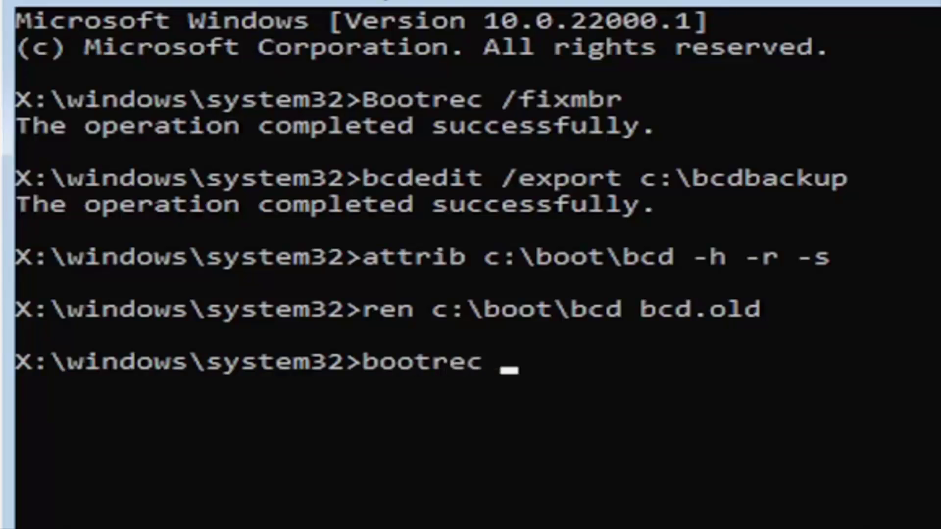
type(" /rebuild")
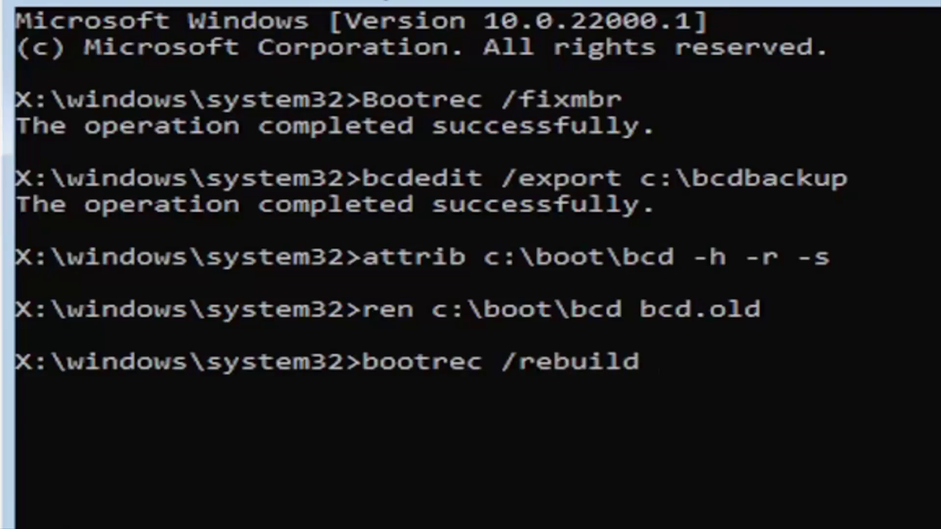
type("bcd")
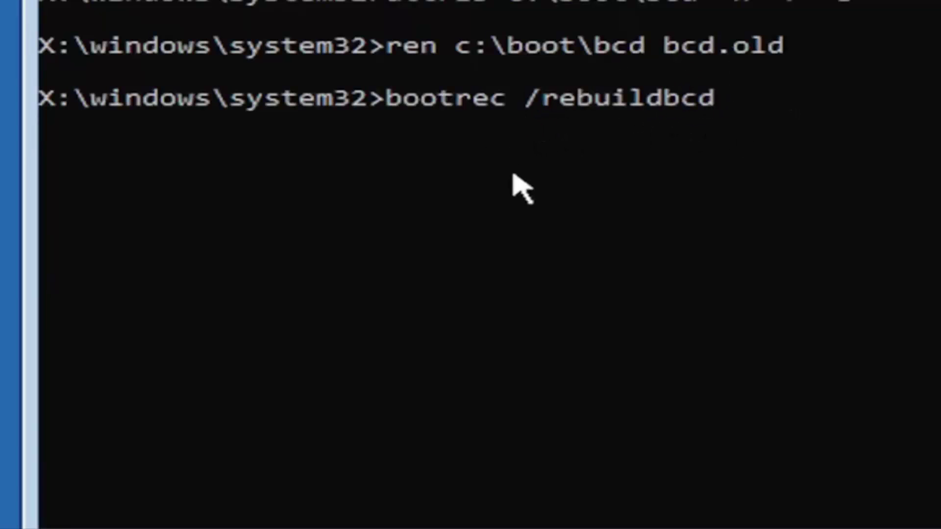
key("Return")
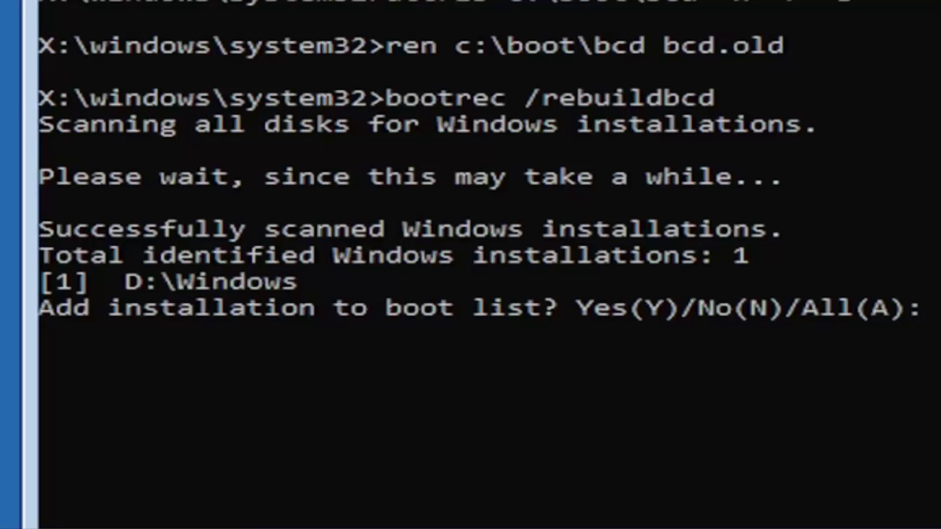
Answer y to add the D:\Windows installation to the boot list, and close Command Prompt.
type("y")
key("Return")
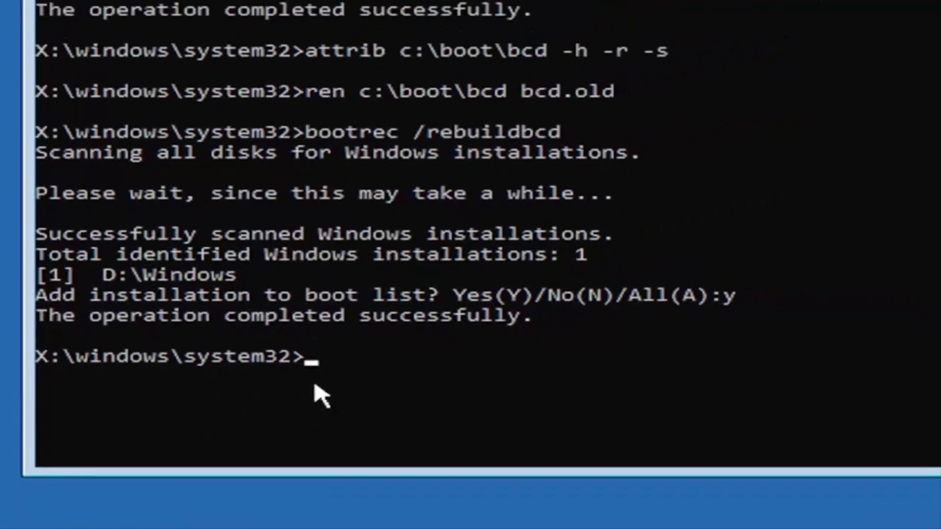
left_click(924, 9)
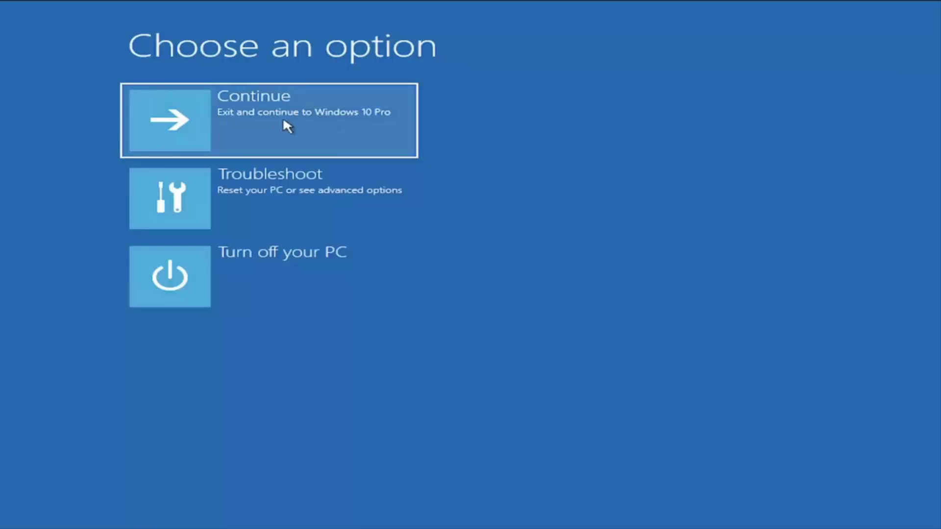